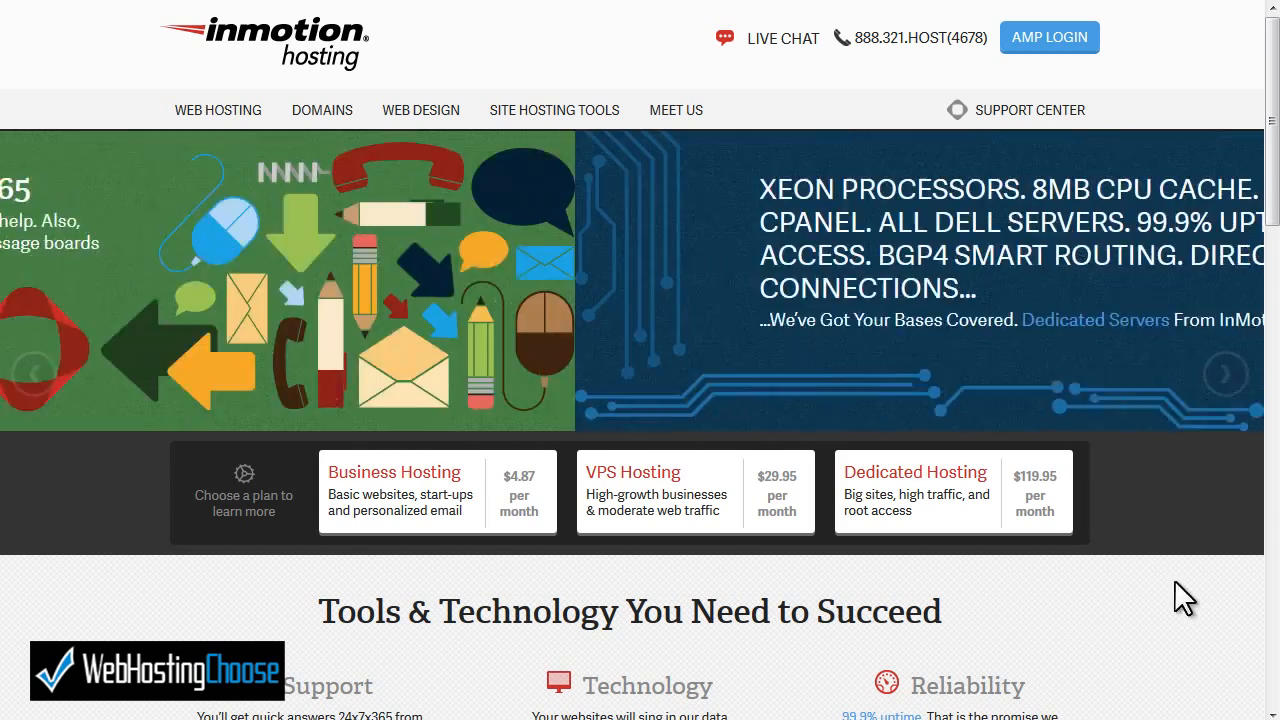
- Sign in to InMotion Hosting AMP and scroll down to the Tools and Resources section
{"action": "left_click", "coordinate": [1058, 55]}
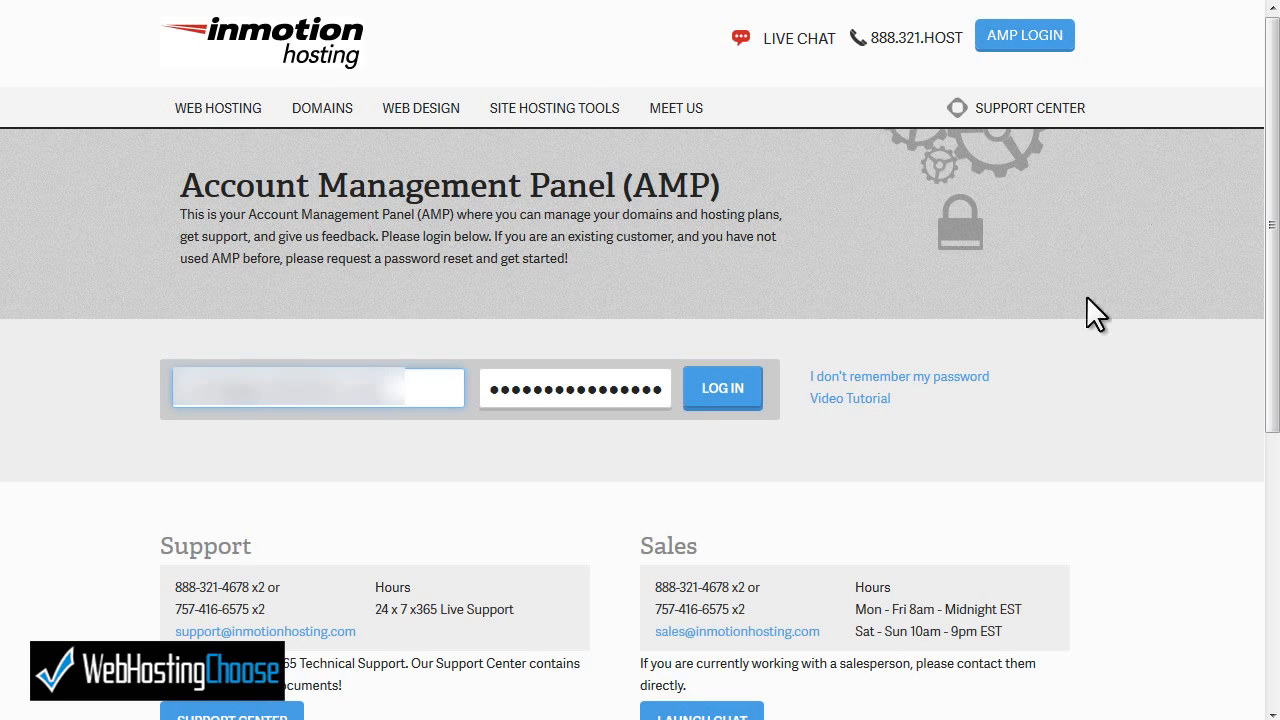
{"action": "left_click", "coordinate": [718, 397]}
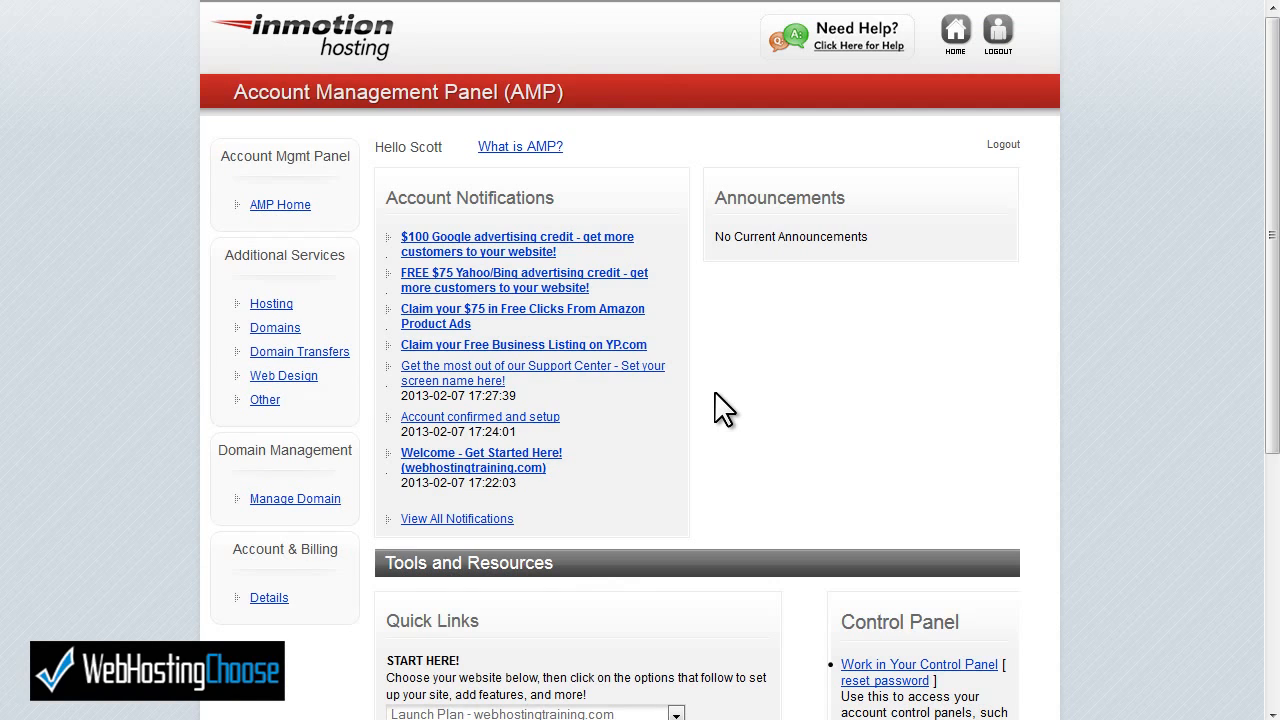
{"action": "scroll", "coordinate": [715, 393], "scroll_direction": "down", "scroll_amount": 4}
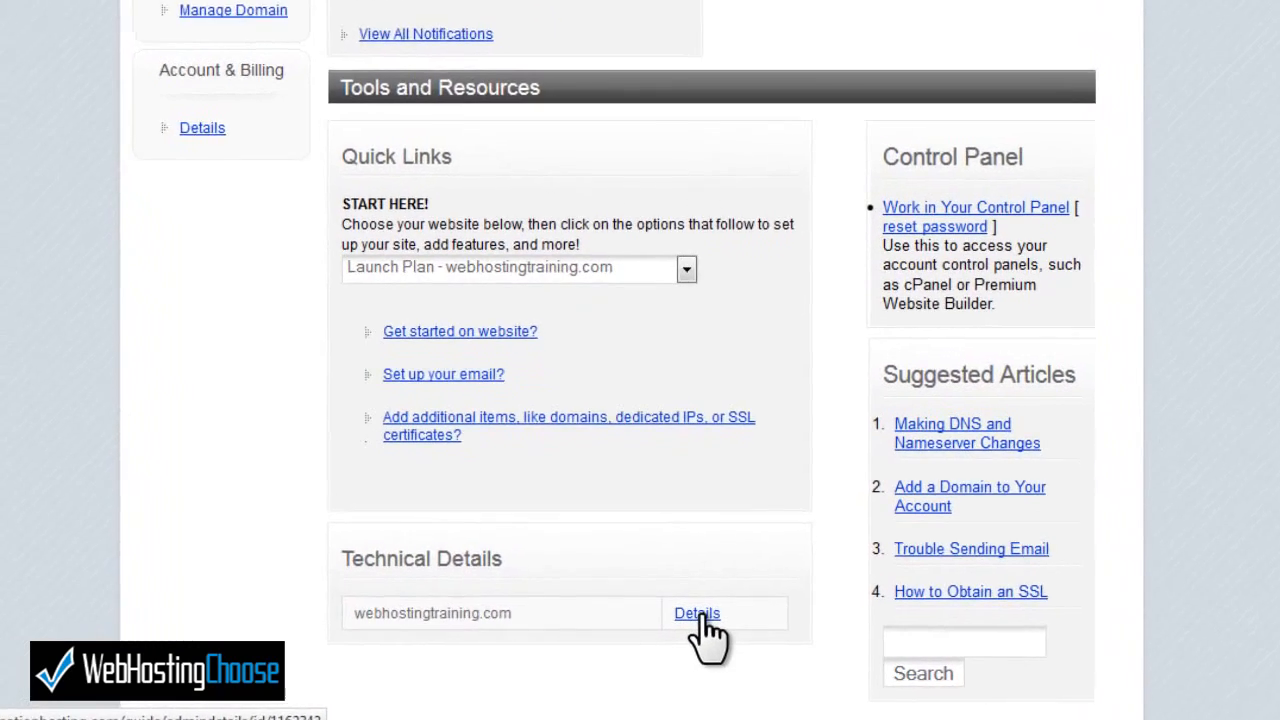
- Open the technical details for webhostingtraining.com and launch its cPanel login prompt
{"action": "left_click", "coordinate": [688, 625]}
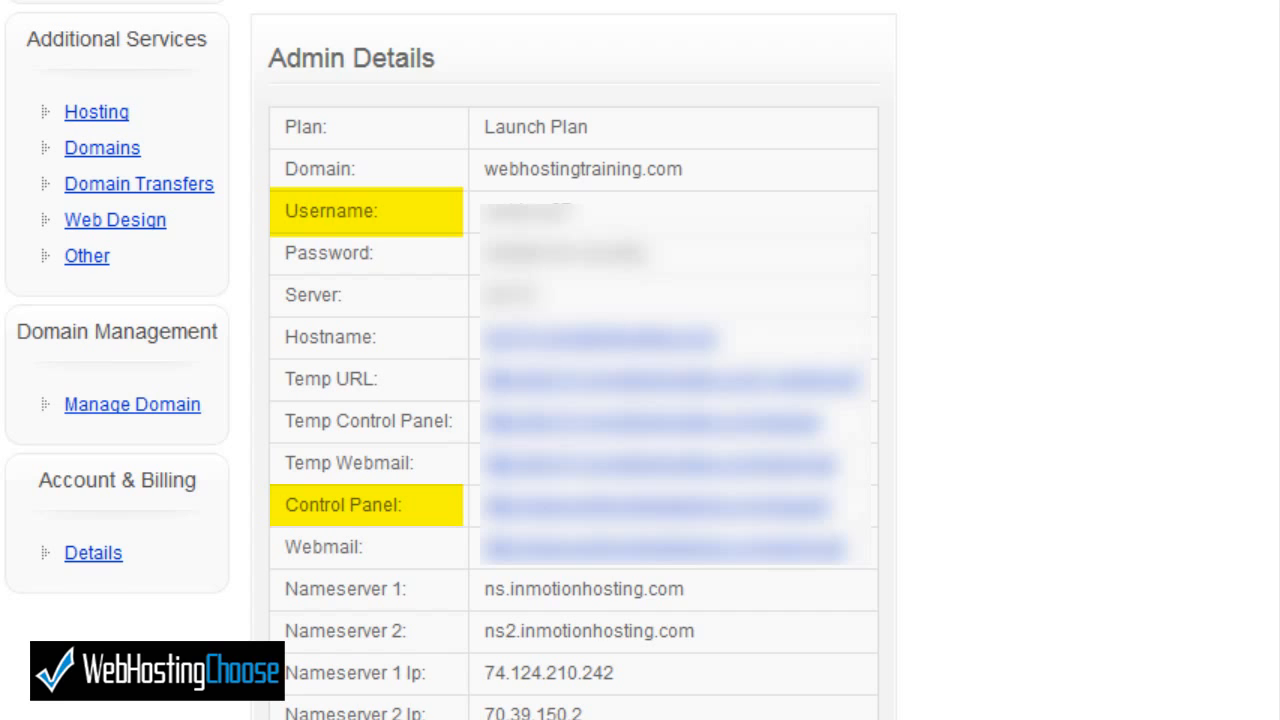
{"action": "left_click", "coordinate": [757, 507]}
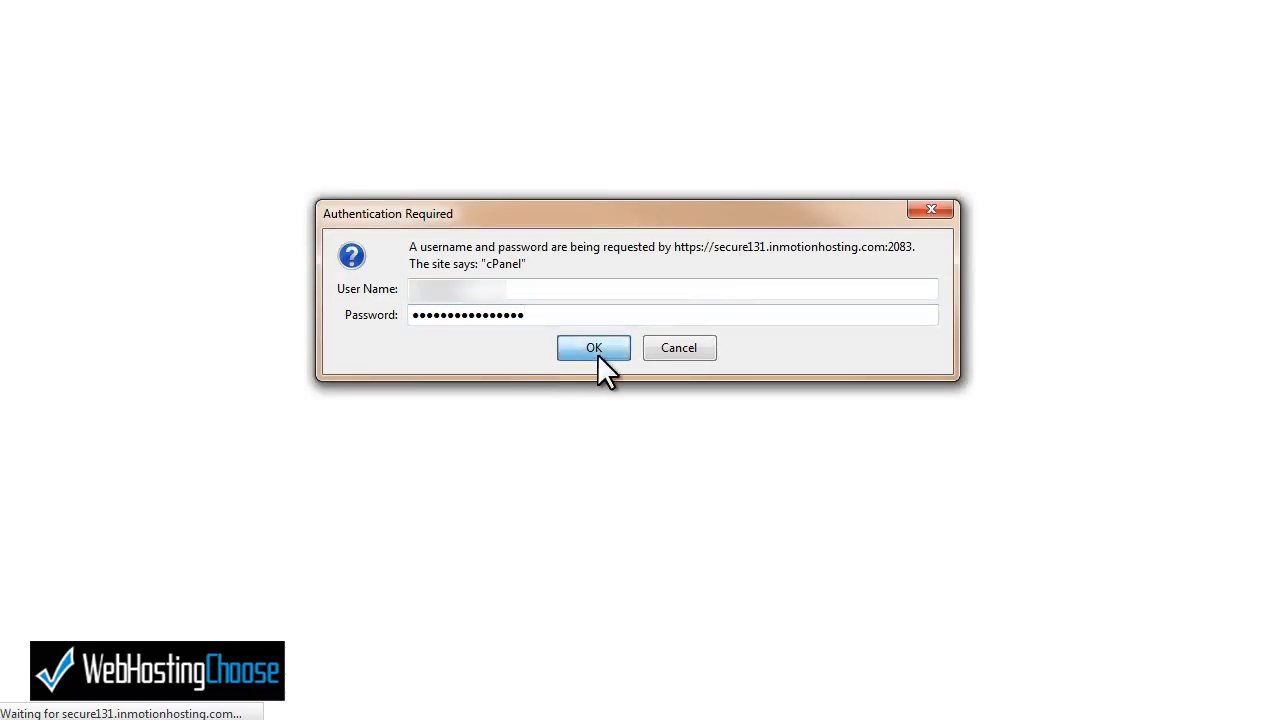
- Confirm the cPanel sign-in and open Softaculous from the Software/Services section
{"action": "left_click", "coordinate": [597, 353]}
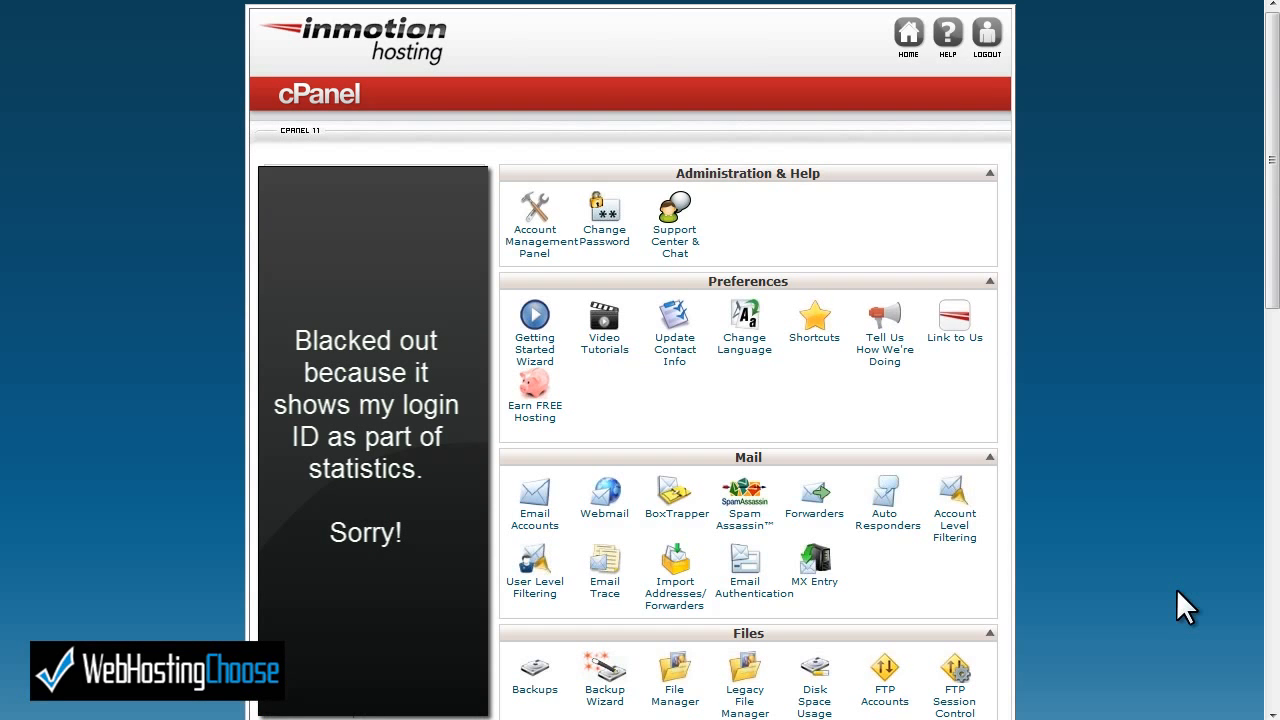
{"action": "scroll", "coordinate": [1177, 589], "scroll_direction": "down", "scroll_amount": 10}
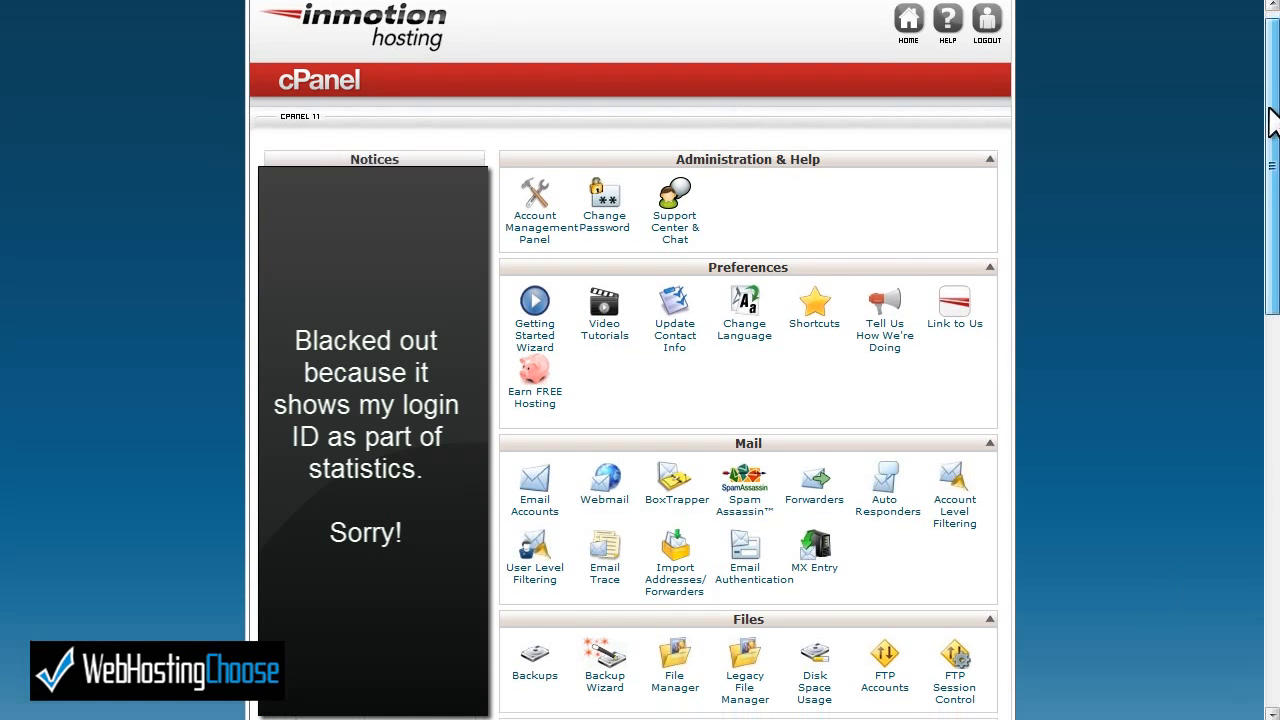
{"action": "scroll", "coordinate": [1198, 448], "scroll_direction": "down", "scroll_amount": 3}
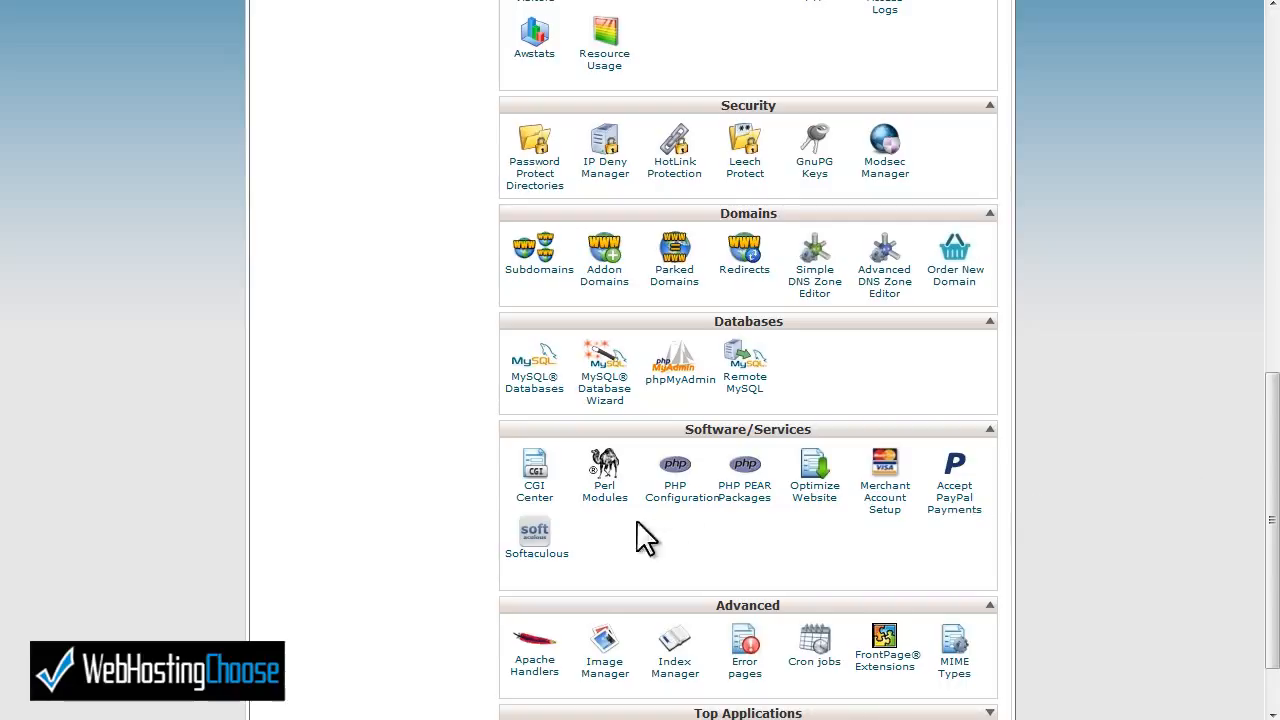
{"action": "left_click", "coordinate": [533, 545]}
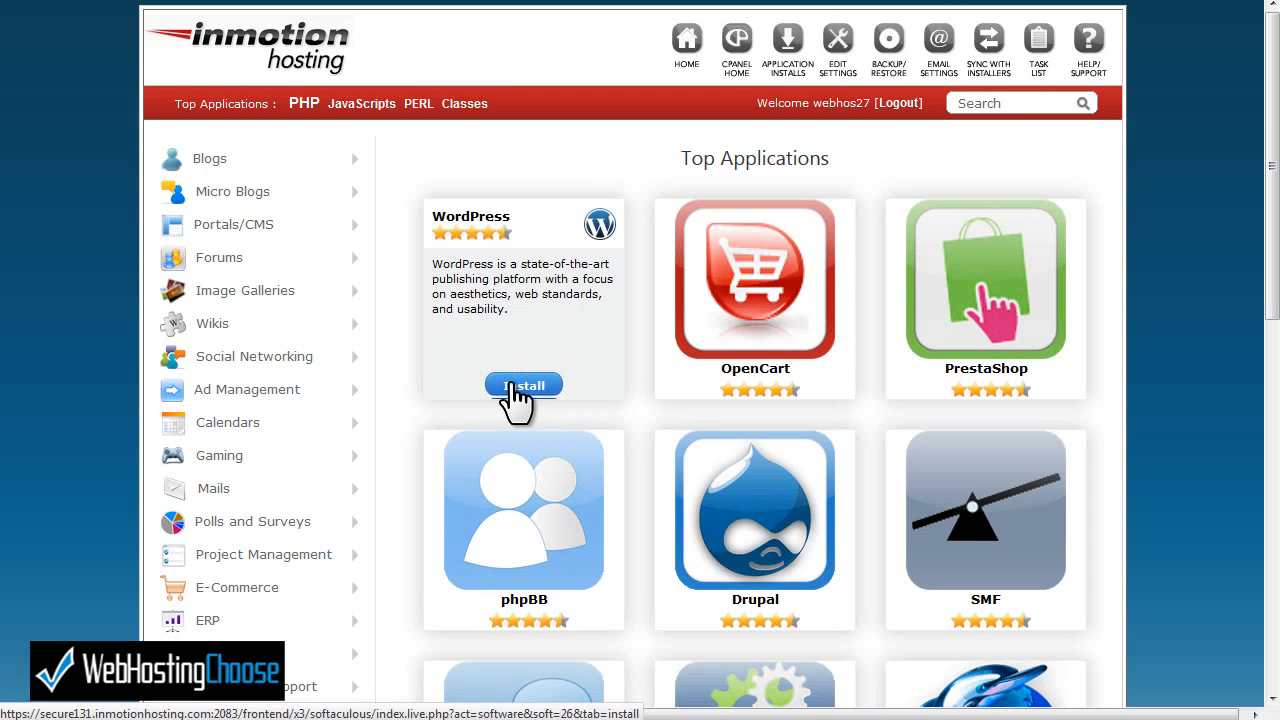
- Start a WordPress install from Softaculous's top applications and expand the protocol choices
{"action": "left_click", "coordinate": [510, 385]}
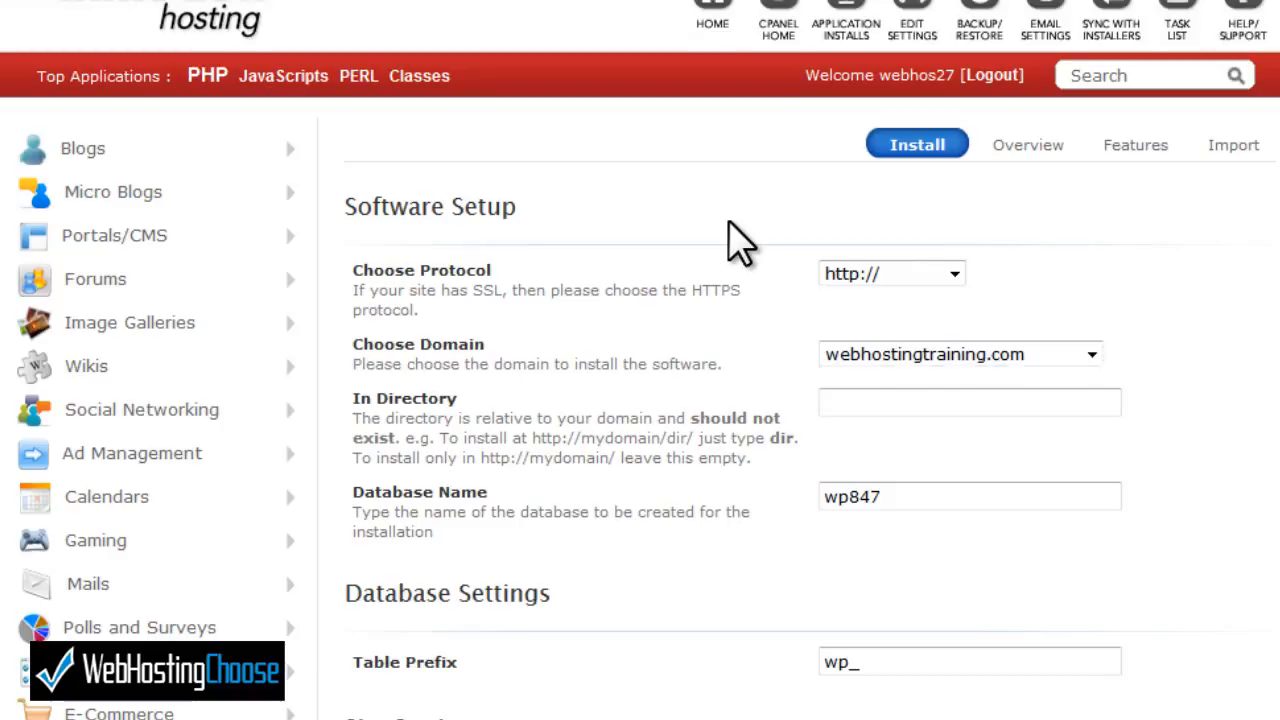
{"action": "left_click", "coordinate": [954, 275]}
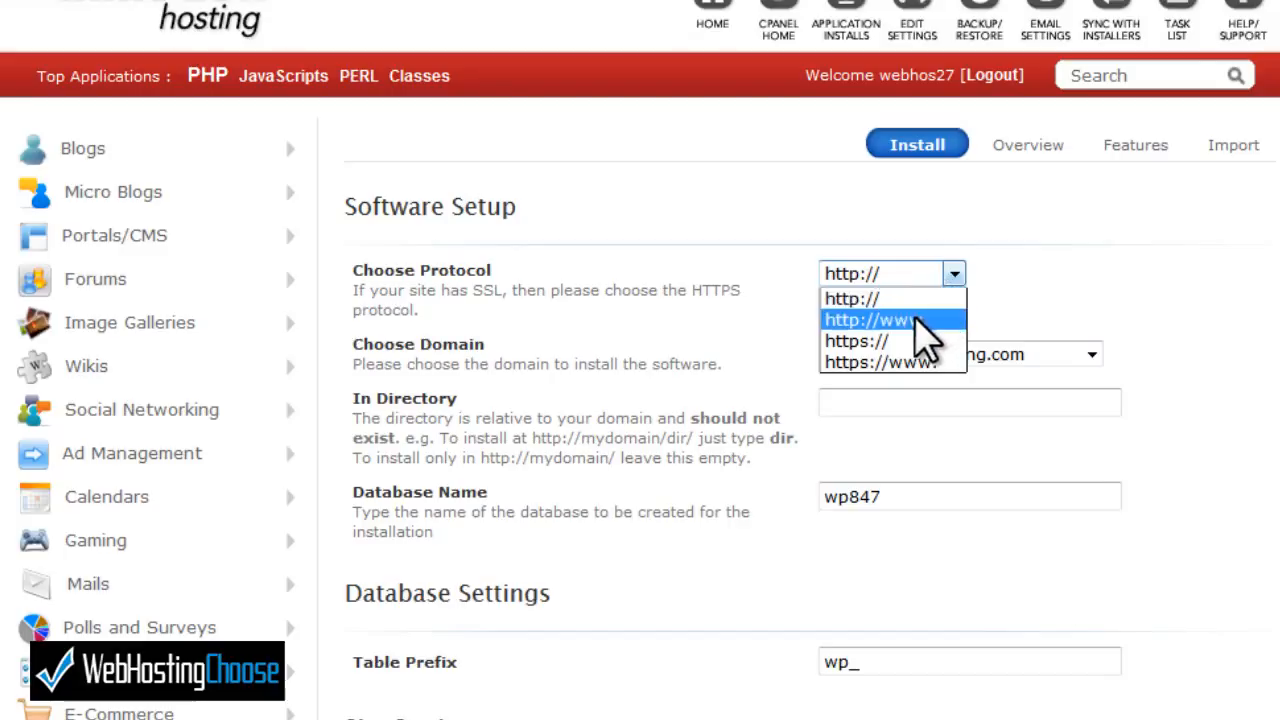
{"action": "left_click", "coordinate": [925, 321]}
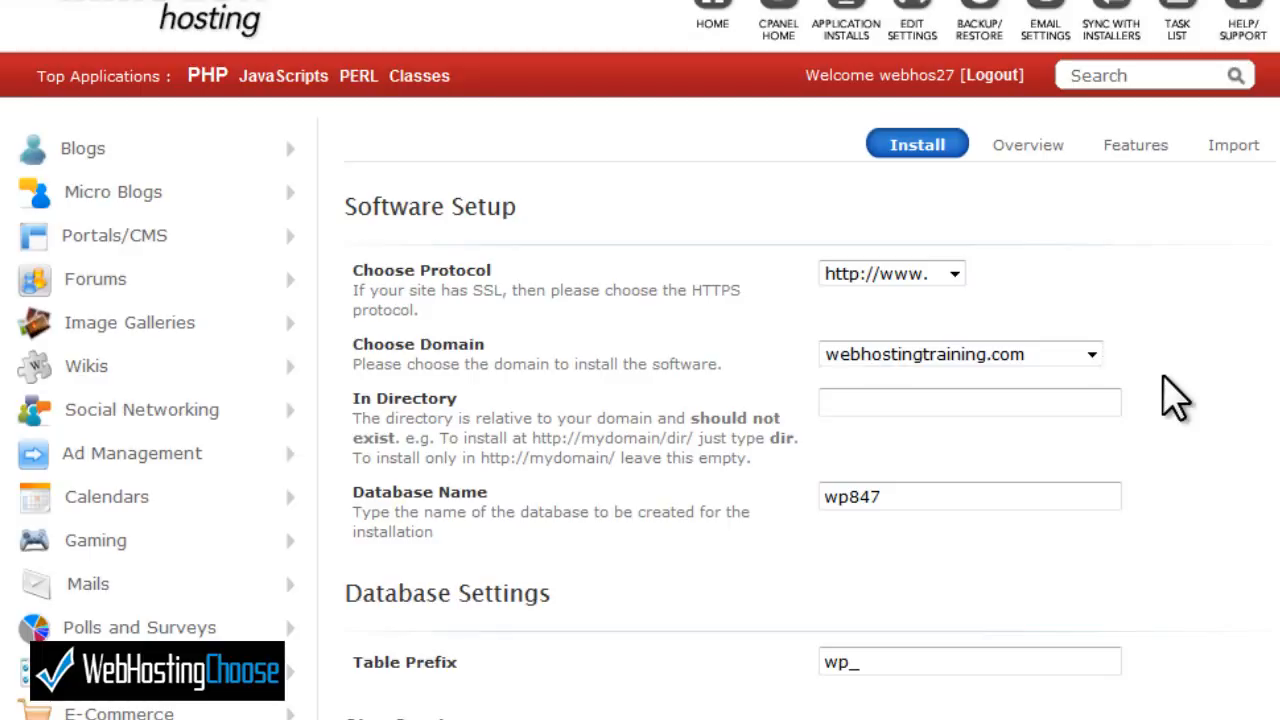
- Leave the In Directory field empty so WordPress installs at the domain root
{"action": "left_click", "coordinate": [930, 401]}
{"action": "type", "text": "blog"}
{"action": "key", "text": "BackSpace"}
{"action": "key", "text": "BackSpace"}
{"action": "key", "text": "BackSpace"}
{"action": "key", "text": "BackSpace"}
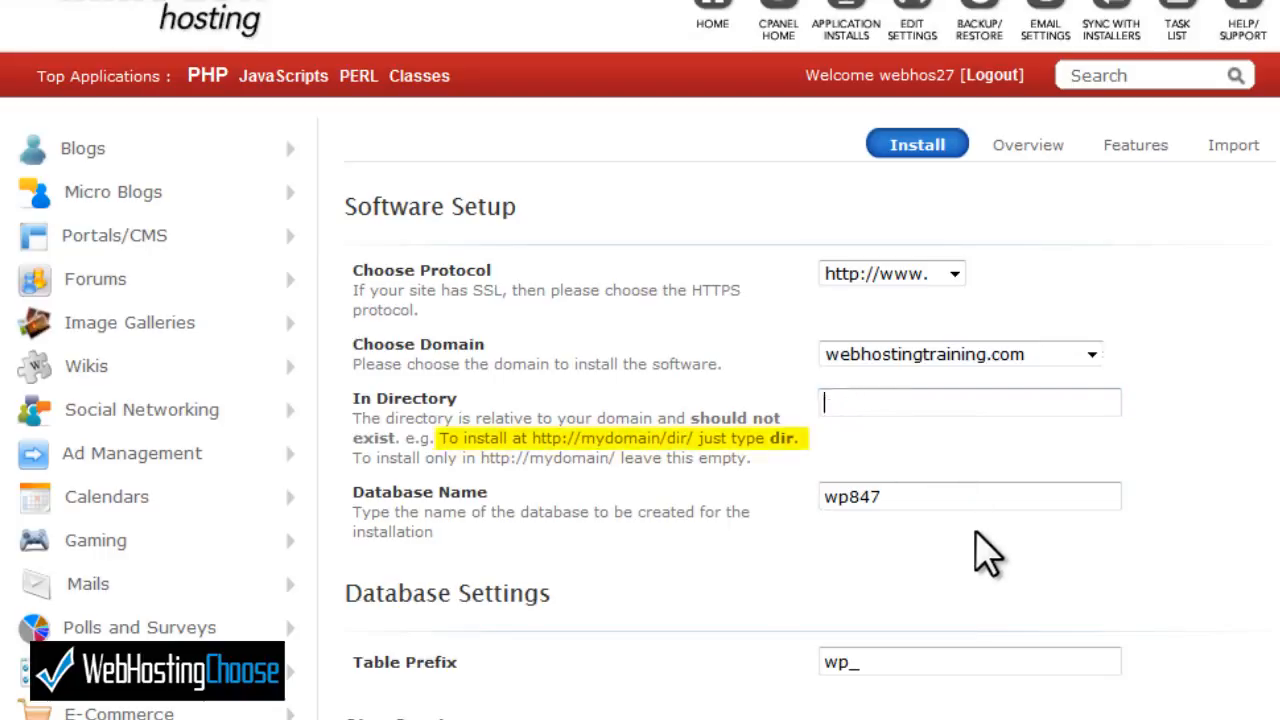
{"action": "type", "text": "dir"}
{"action": "key", "text": "BackSpace"}
{"action": "key", "text": "BackSpace"}
{"action": "key", "text": "BackSpace"}
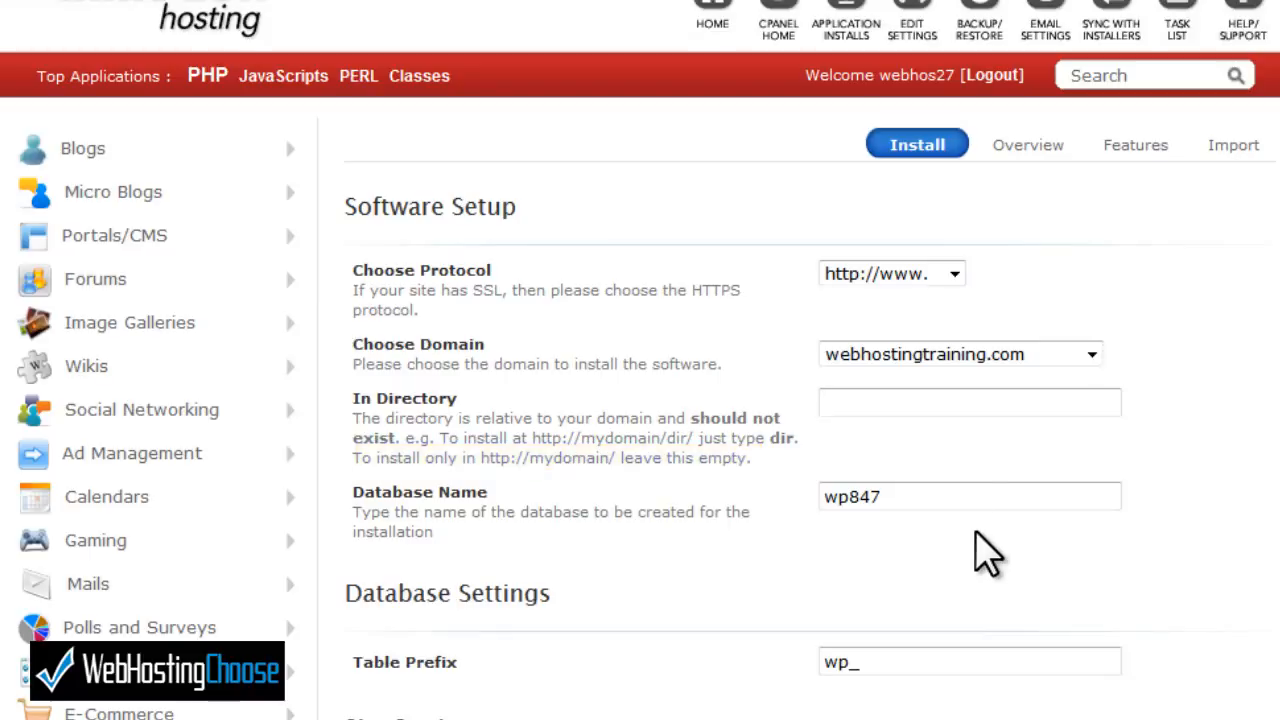
- Rename the database from wp847 to whtrain
{"action": "left_click", "coordinate": [975, 493]}
{"action": "key", "text": "BackSpace"}
{"action": "key", "text": "BackSpace"}
{"action": "key", "text": "BackSpace"}
{"action": "key", "text": "BackSpace"}
{"action": "key", "text": "BackSpace"}
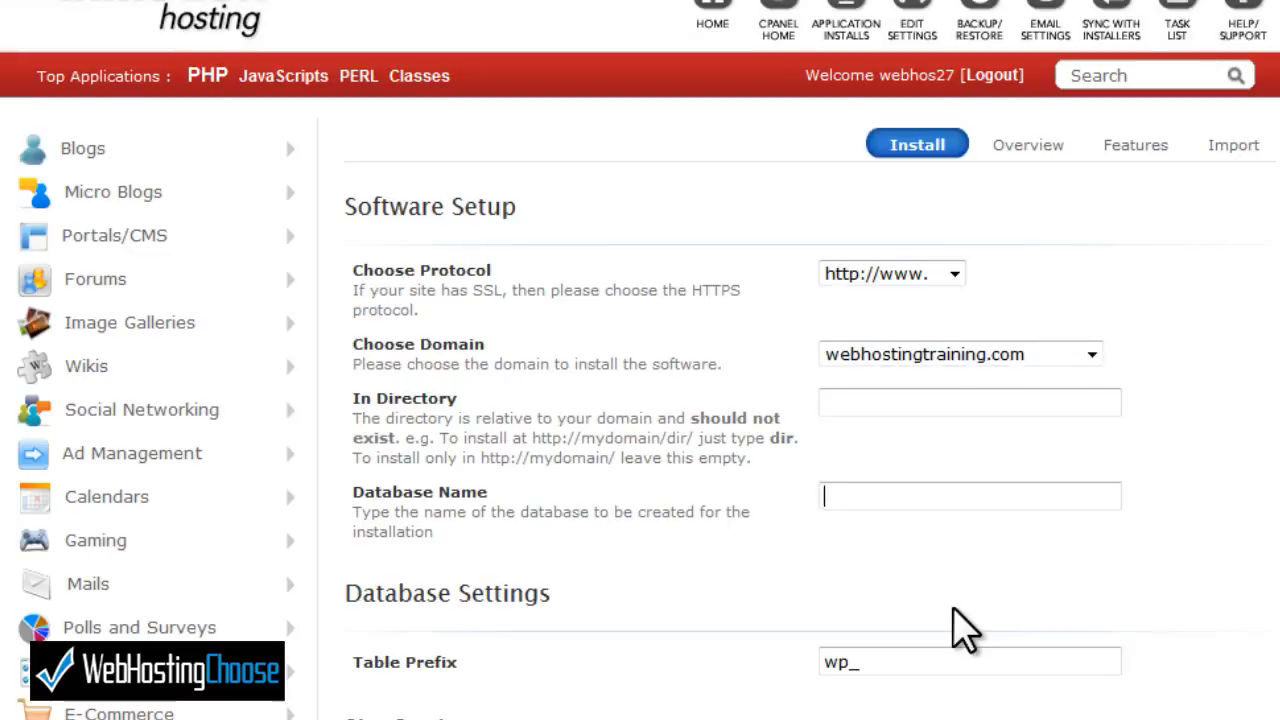
{"action": "type", "text": "whtrain"}
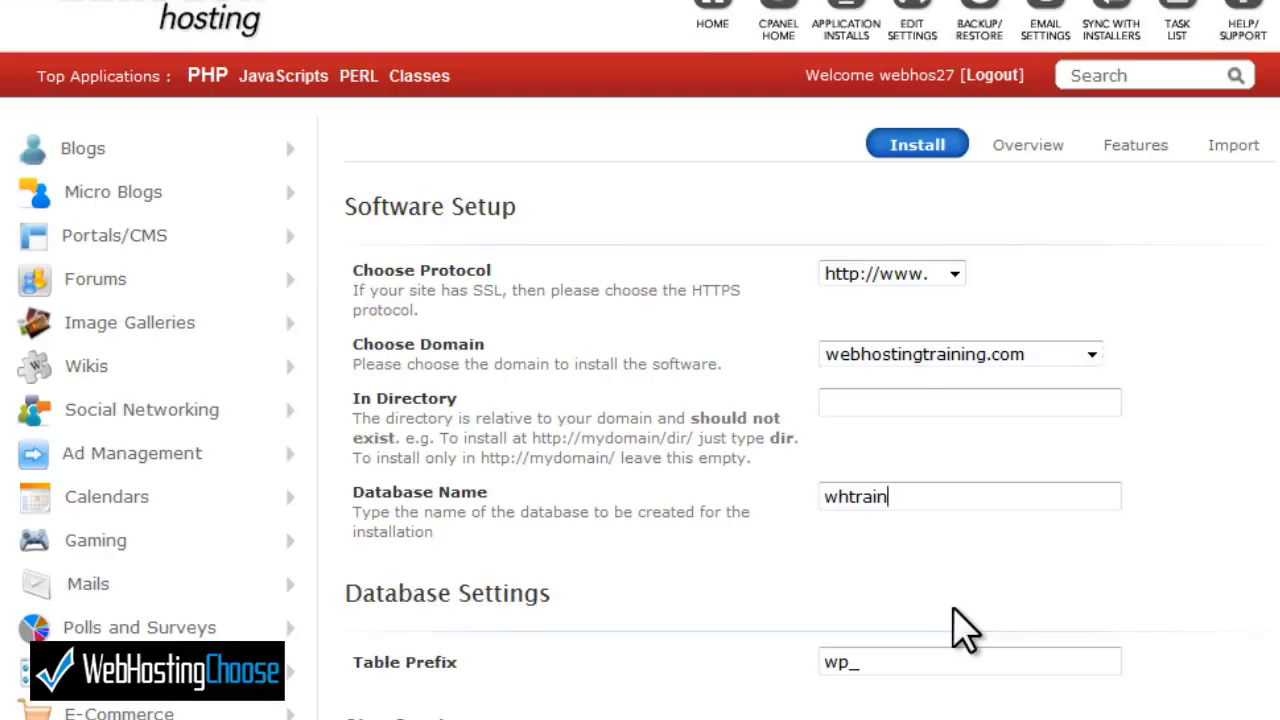
- Change the site name from My Blog to 'Web Hosting Training'
{"action": "left_click", "coordinate": [943, 665]}
{"action": "scroll", "coordinate": [640, 360], "scroll_direction": "down", "scroll_amount": 1}
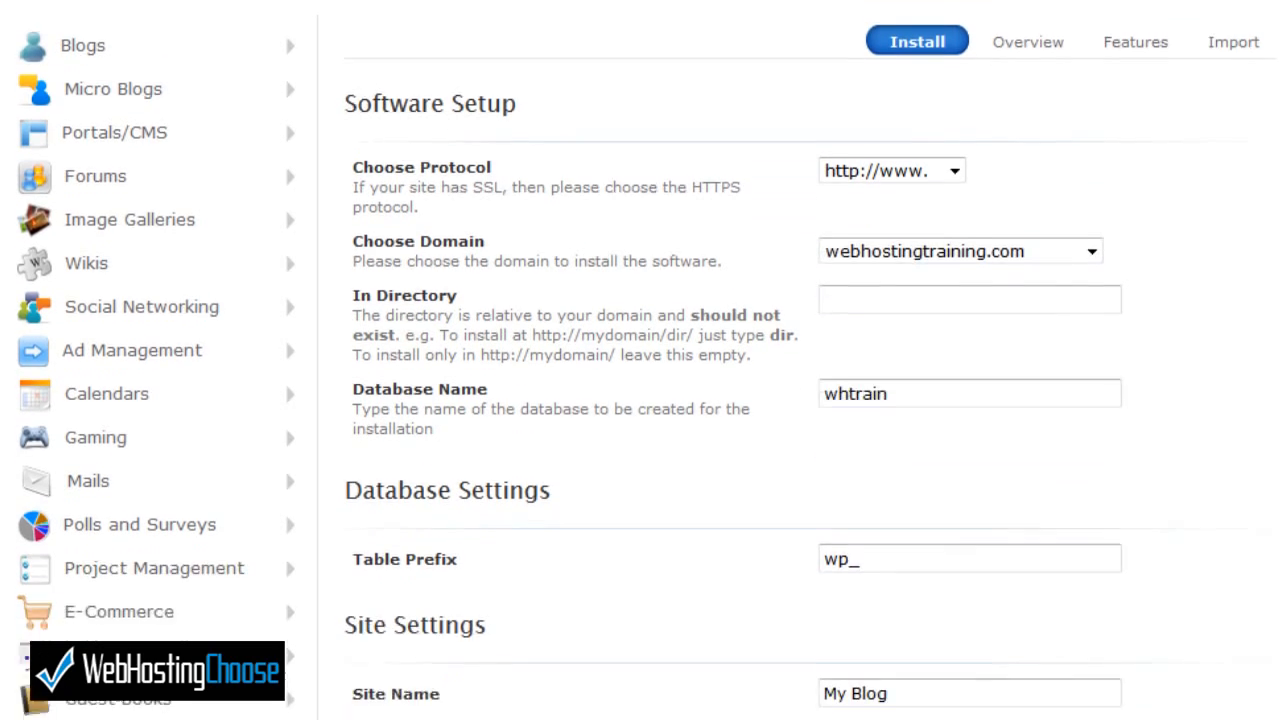
{"action": "scroll", "coordinate": [640, 360], "scroll_direction": "down", "scroll_amount": 6}
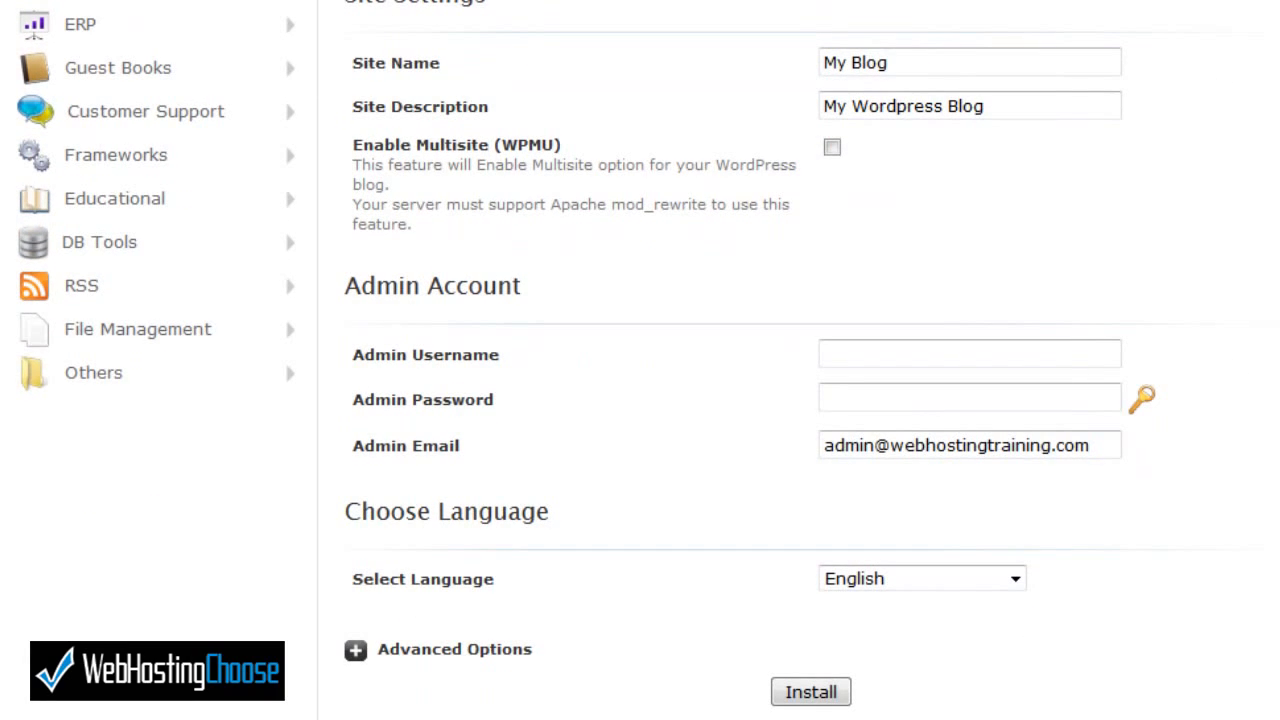
{"action": "left_click", "coordinate": [934, 69]}
{"action": "key", "text": "BackSpace"}
{"action": "key", "text": "BackSpace"}
{"action": "key", "text": "BackSpace"}
{"action": "key", "text": "BackSpace"}
{"action": "key", "text": "BackSpace"}
{"action": "key", "text": "BackSpace"}
{"action": "key", "text": "BackSpace"}
{"action": "type", "text": "Web H"}
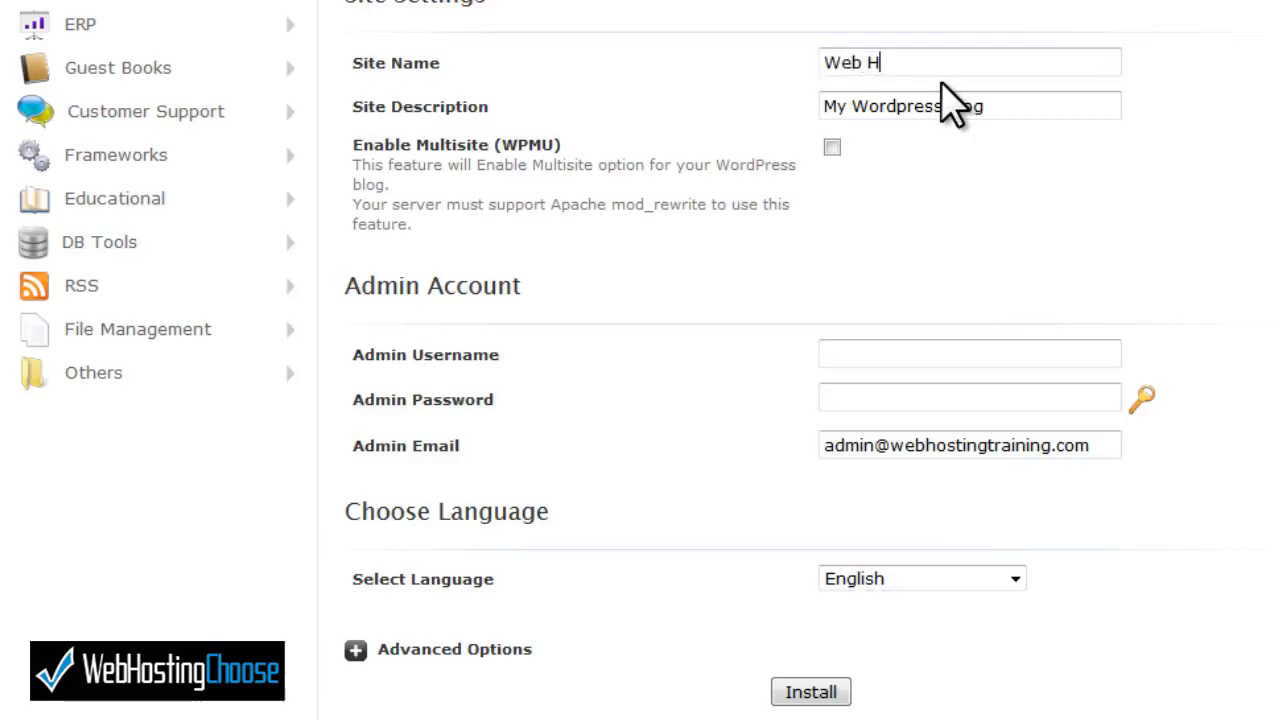
{"action": "type", "text": "osting Training"}
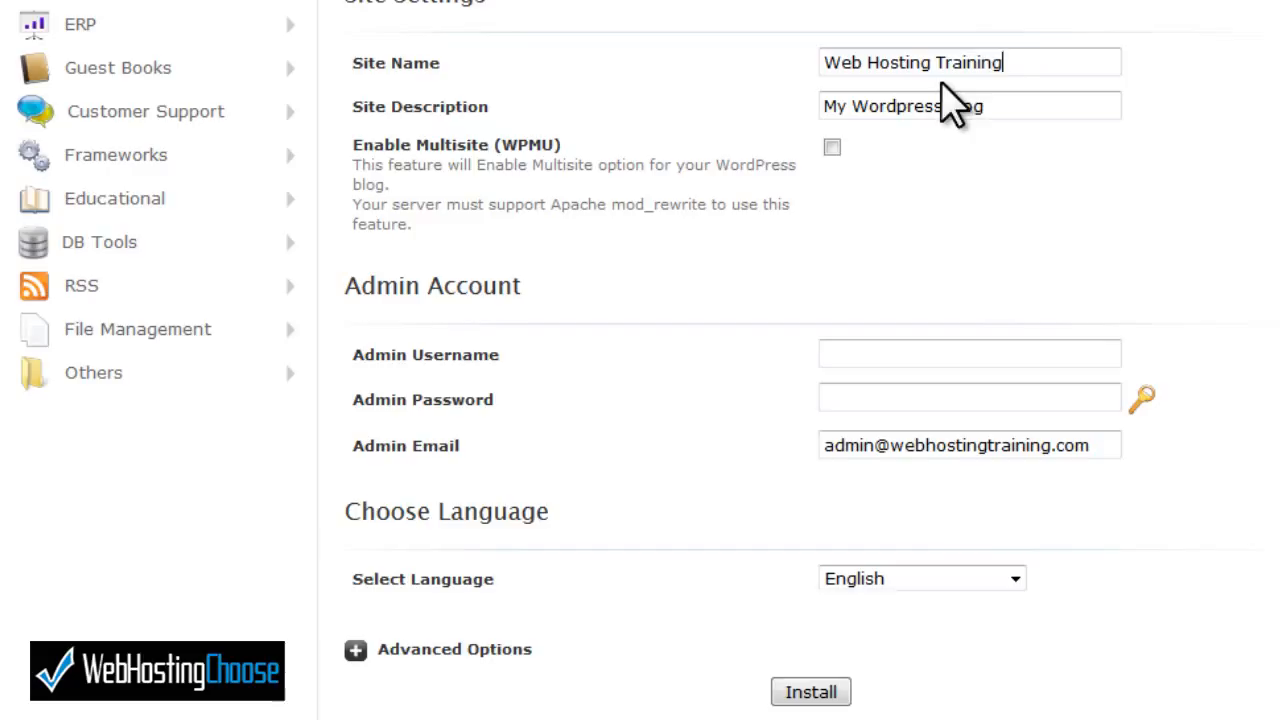
- Replace the 'My Wordpress Blog' description with the pasted tagline
{"action": "left_click", "coordinate": [997, 106]}
{"action": "left_click_drag", "start_coordinate": [997, 106], "coordinate": [809, 157]}
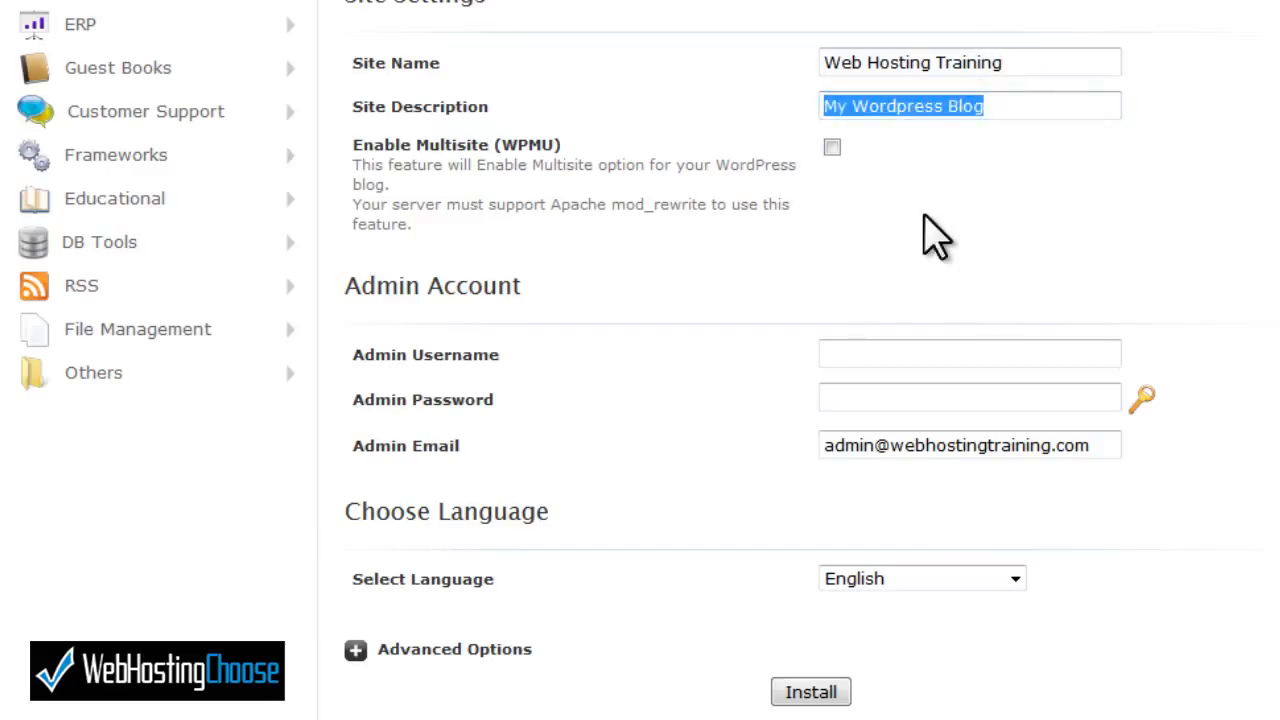
{"action": "key", "text": "ctrl+v"}
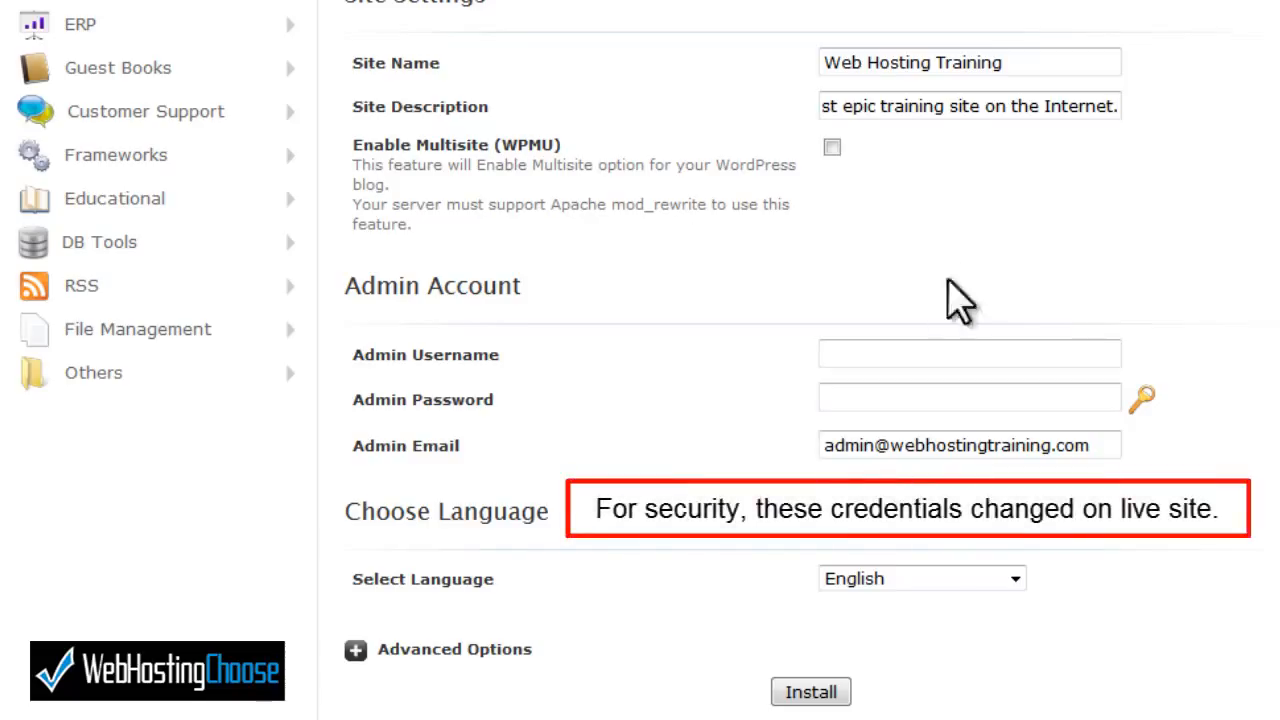
- Enter an admin username and a password for the WordPress admin account
{"action": "left_click", "coordinate": [920, 355]}
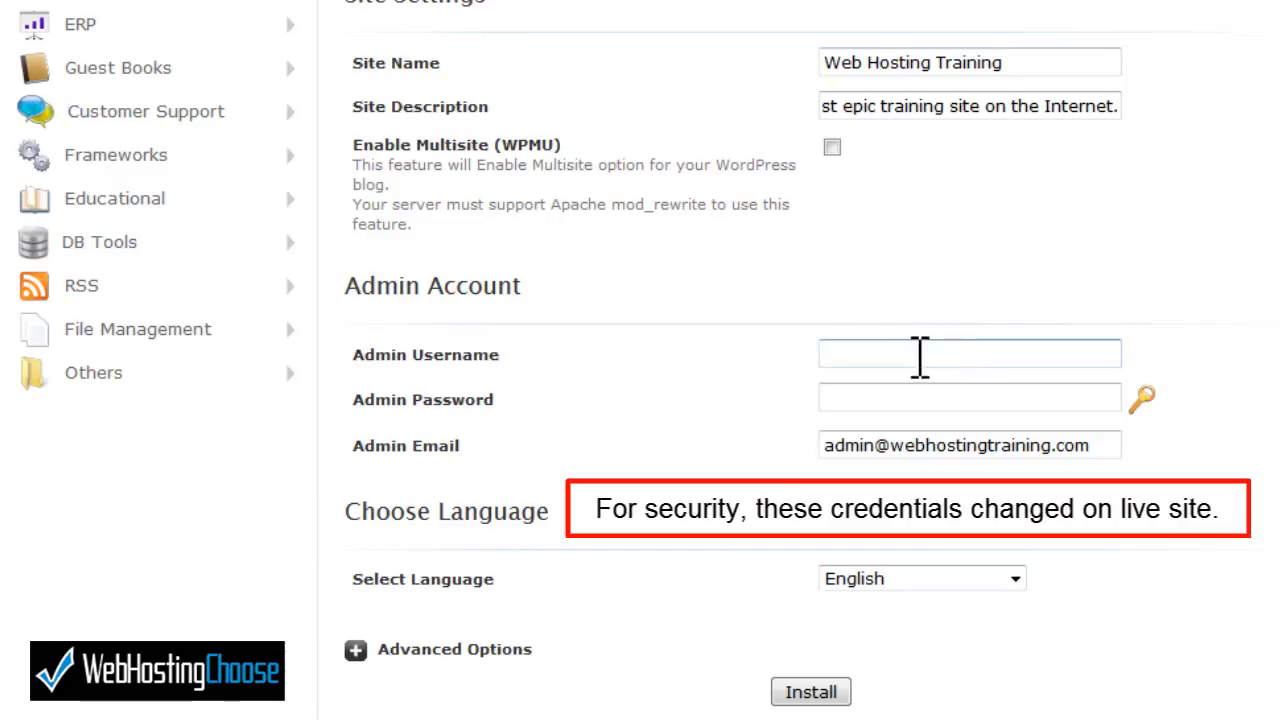
{"action": "type", "text": "Demo"}
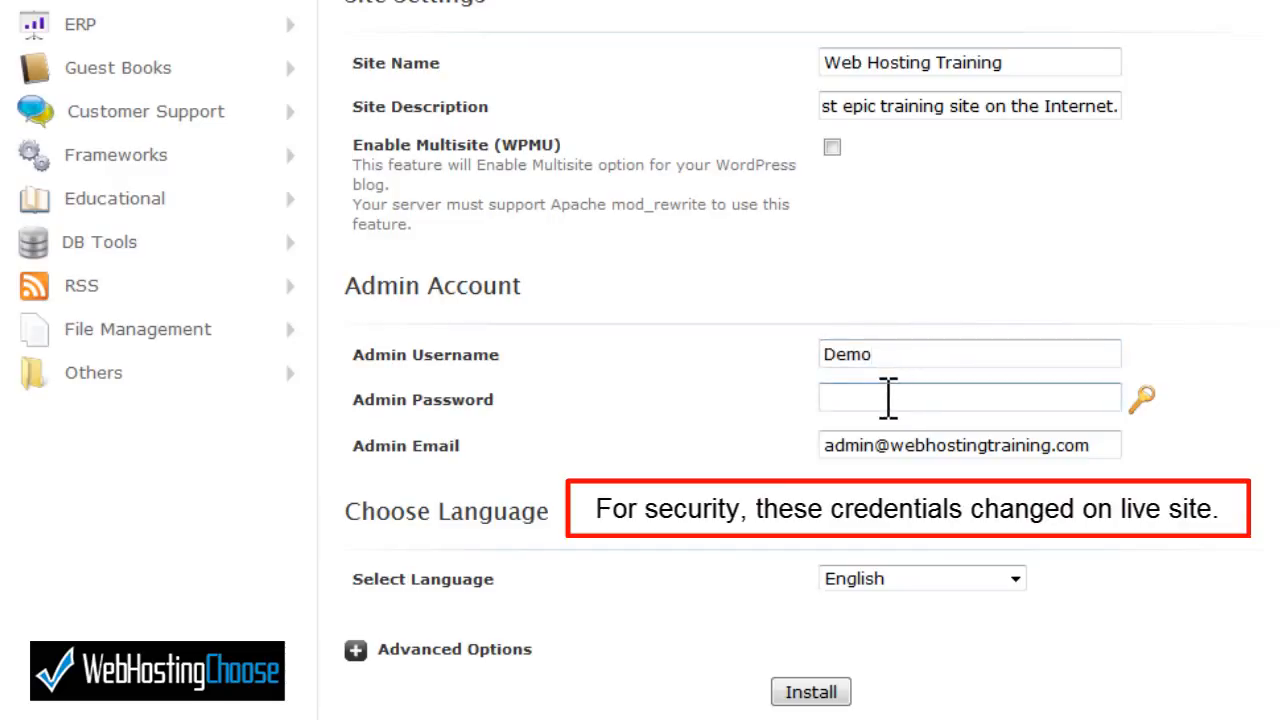
{"action": "left_click", "coordinate": [888, 398]}
{"action": "type", "text": "fakepassword"}
{"action": "left_click", "coordinate": [891, 445]}
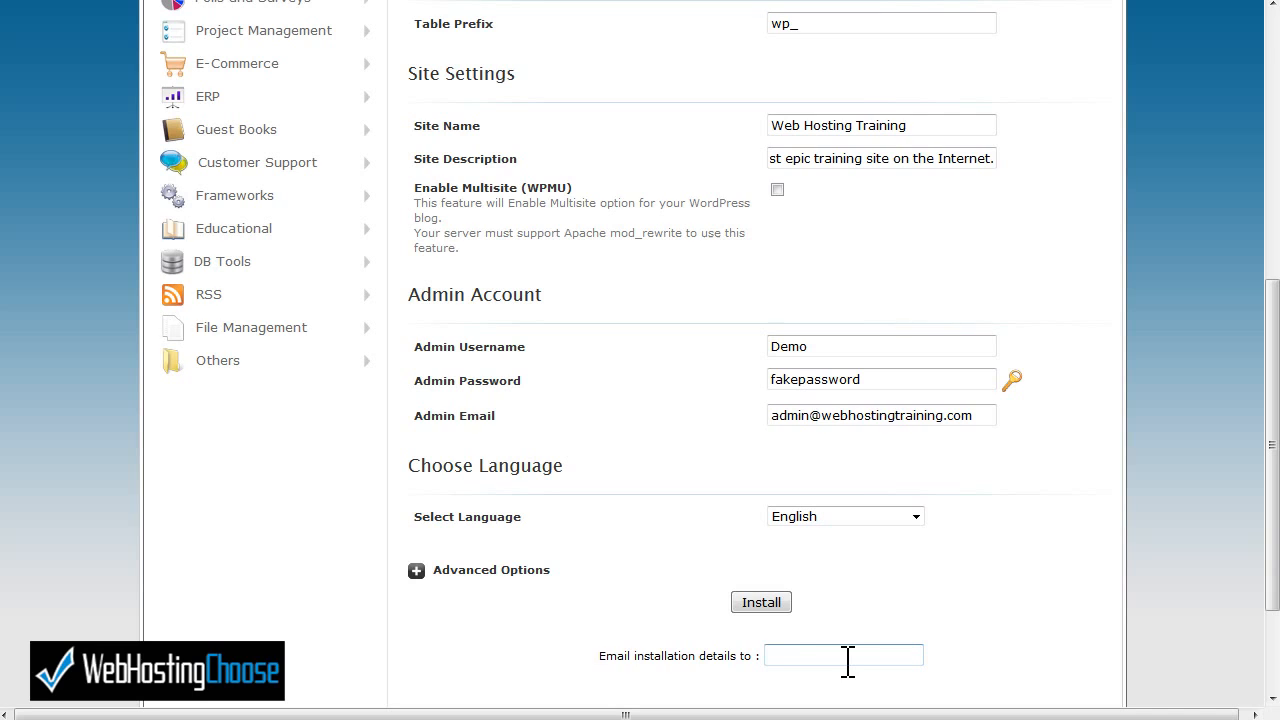
{"action": "left_click", "coordinate": [761, 602]}
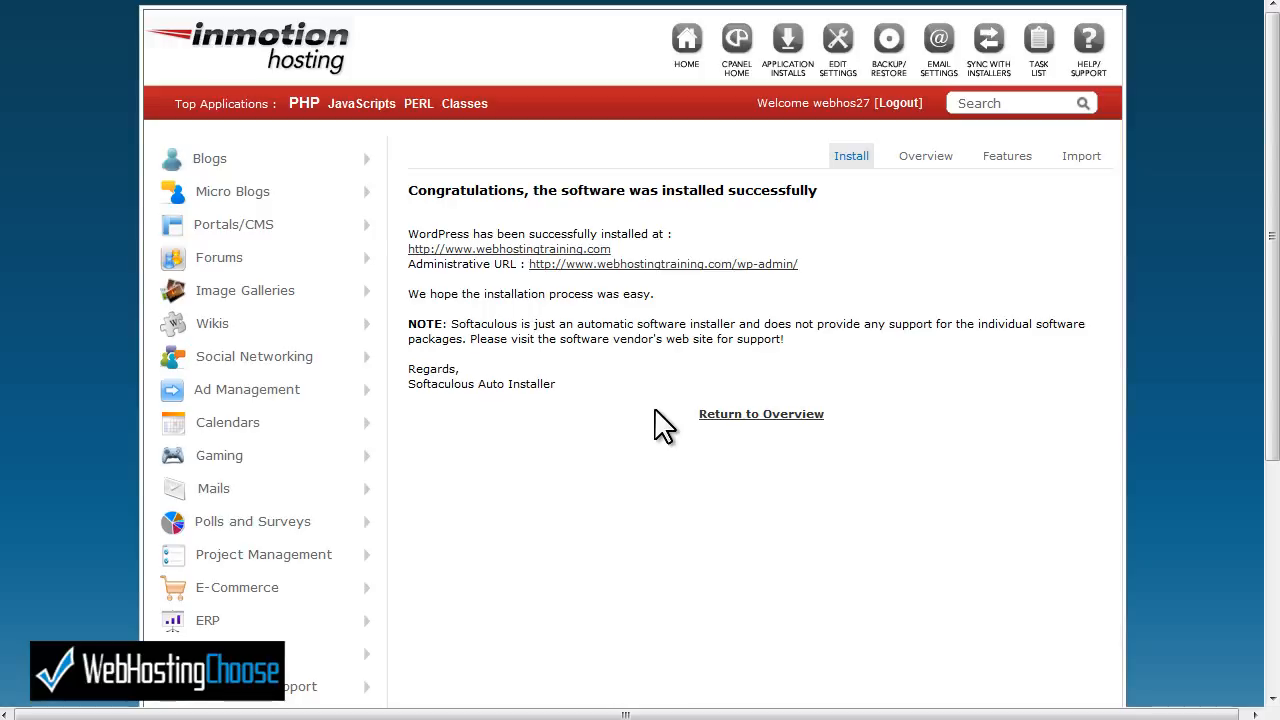
{"action": "left_click", "coordinate": [535, 250]}
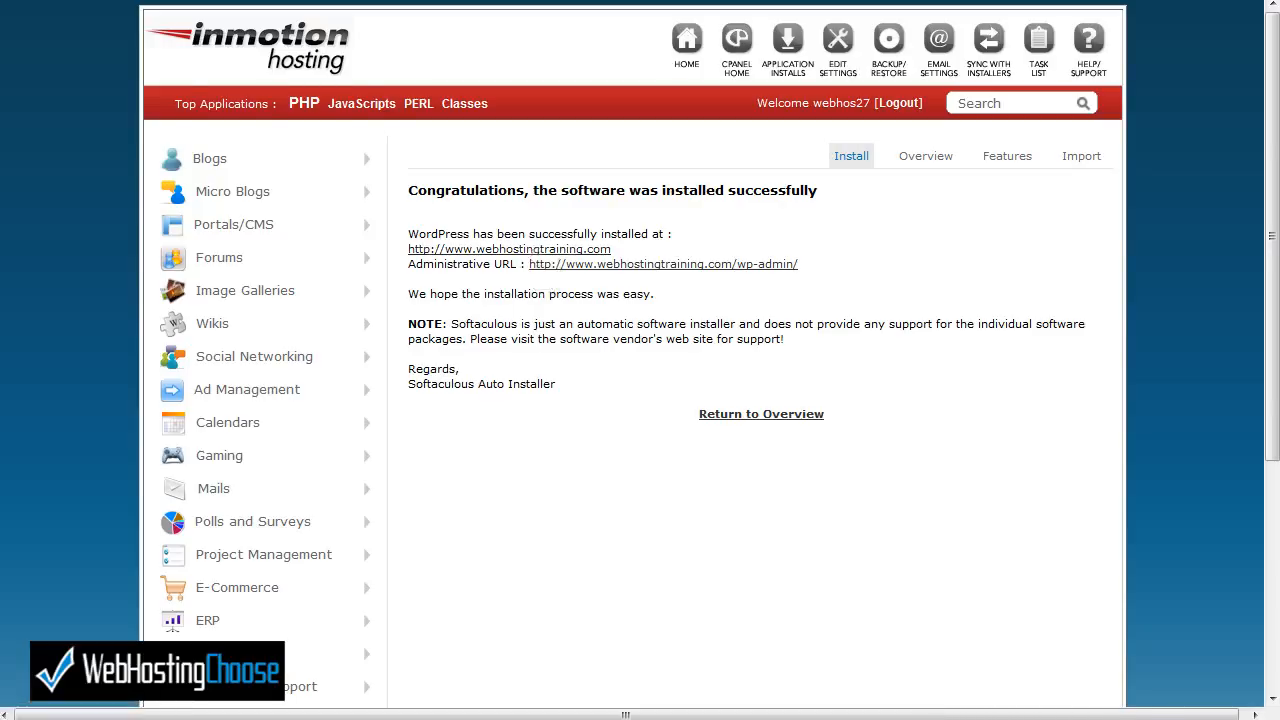